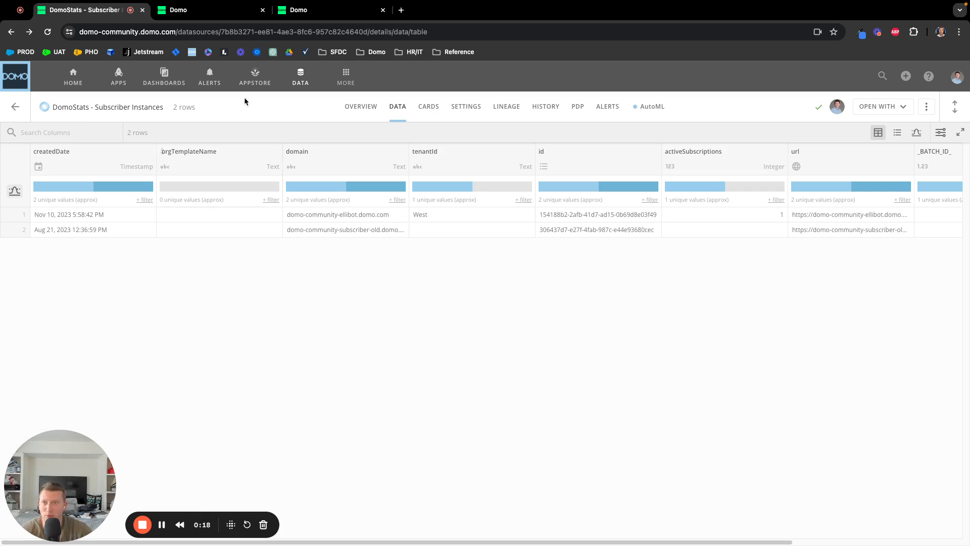
# Compare the Instance Management page in Domo Everywhere with the DomoStats - Subscriber Instances dataset.
pyautogui.click(204, 10)
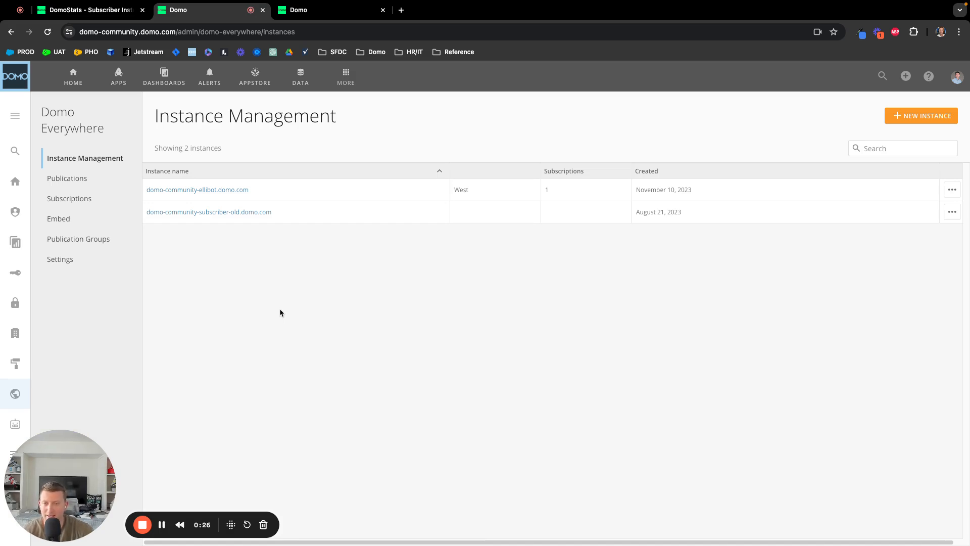
pyautogui.click(96, 10)
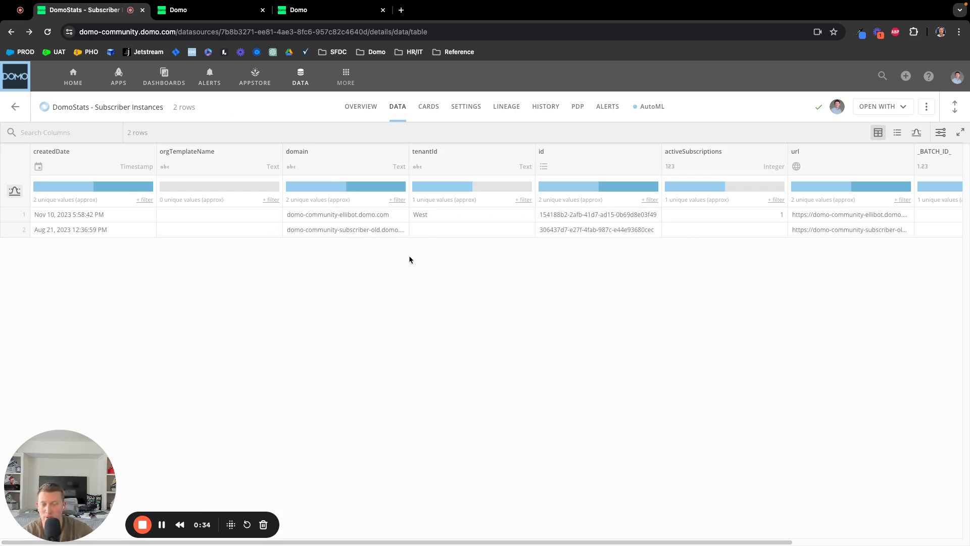
pyautogui.click(197, 11)
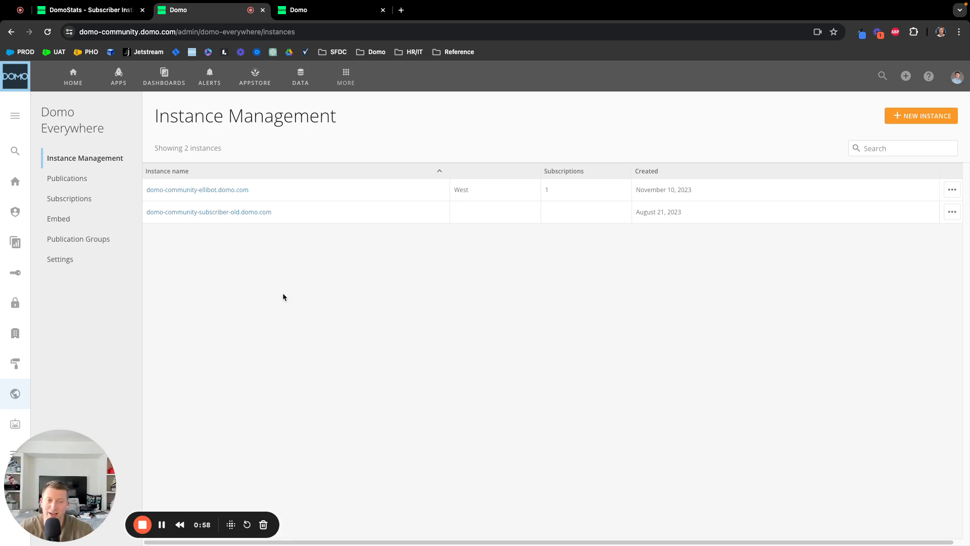
# Open the browser's network log for the Instance Management page, restart the recording and reload the page.
pyautogui.rightClick(508, 291)
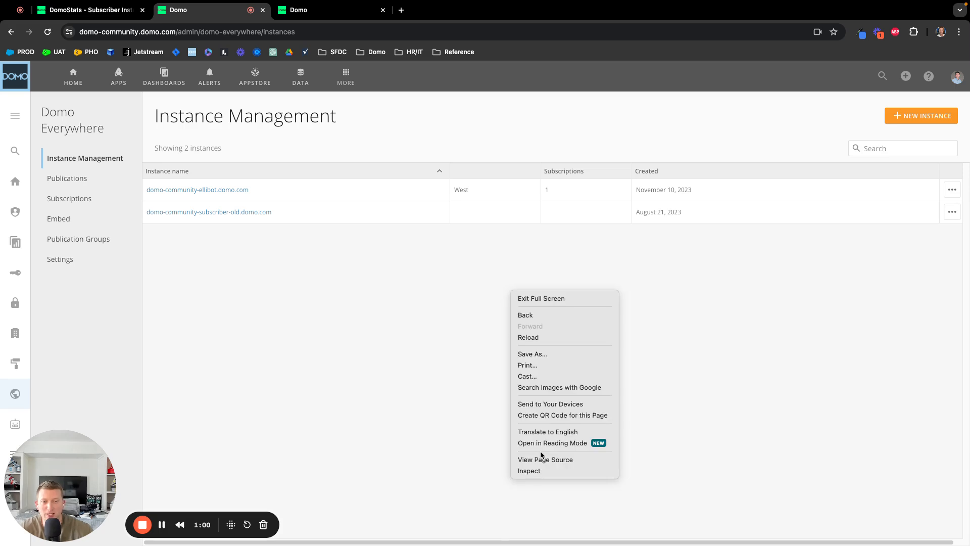
pyautogui.click(541, 474)
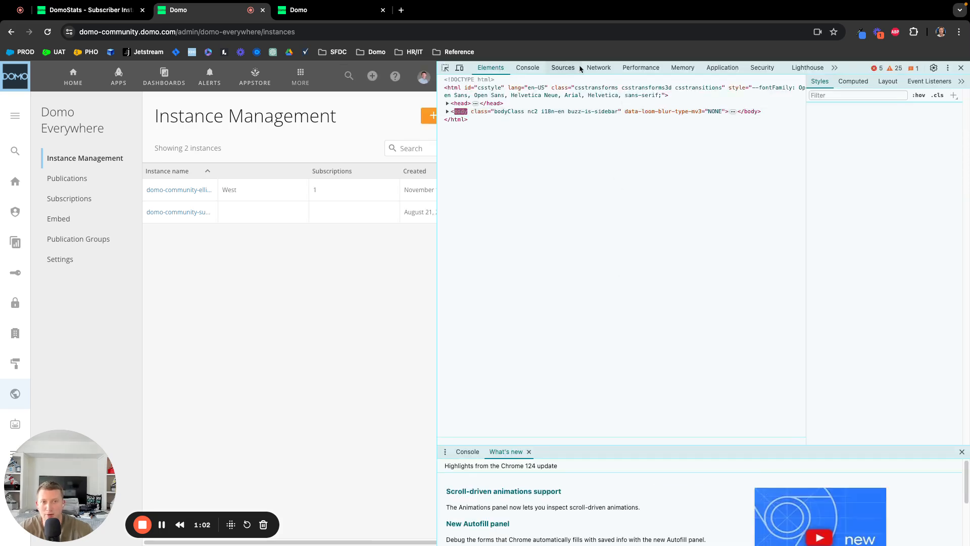
pyautogui.click(598, 69)
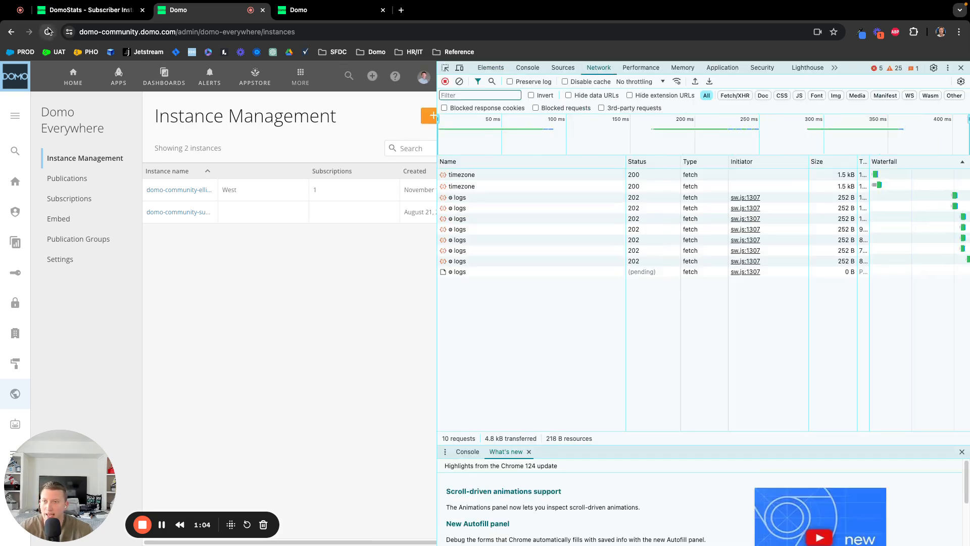
pyautogui.click(445, 82)
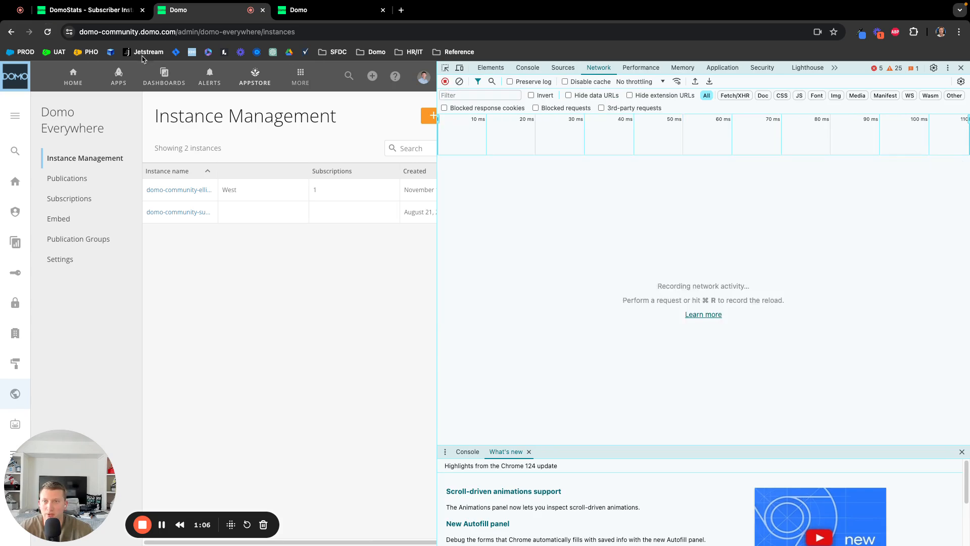
pyautogui.click(47, 33)
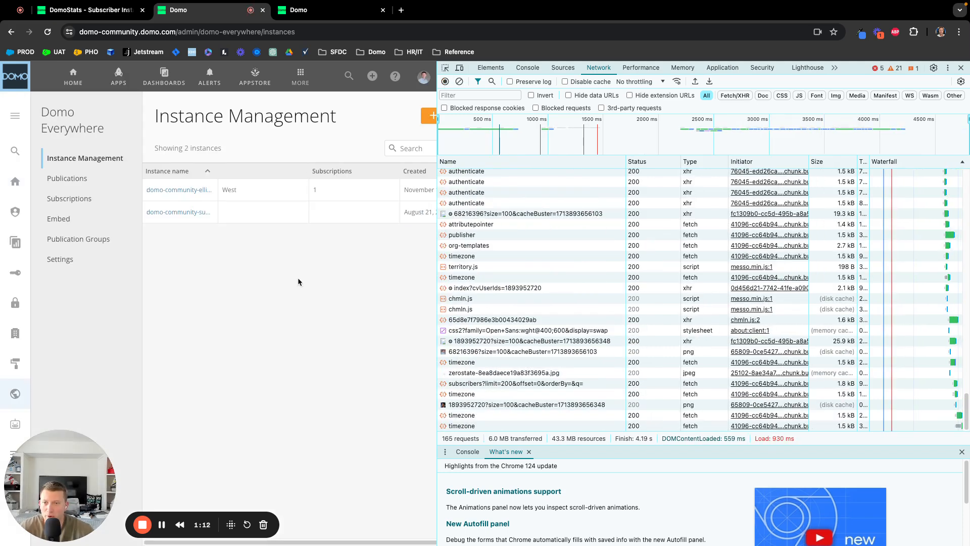
# Examine the response and headers of the subscribers?limit=200 request, then close the developer tools.
pyautogui.click(538, 385)
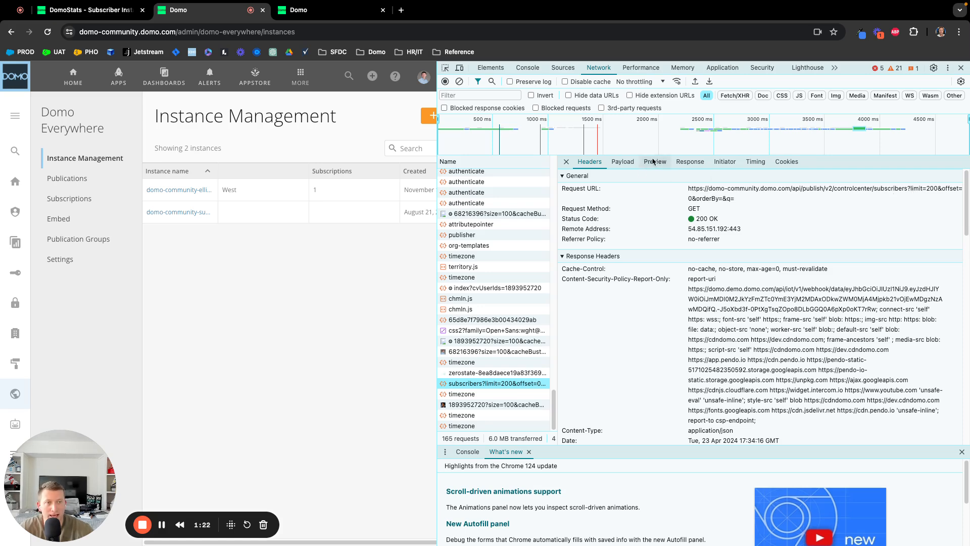
pyautogui.click(685, 164)
pyautogui.scroll(1, 636, 178)
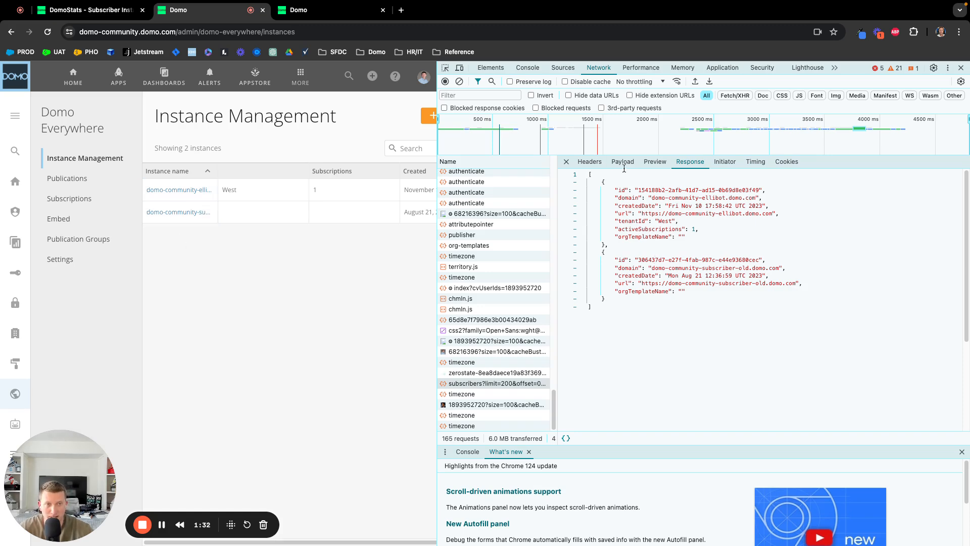
pyautogui.click(589, 161)
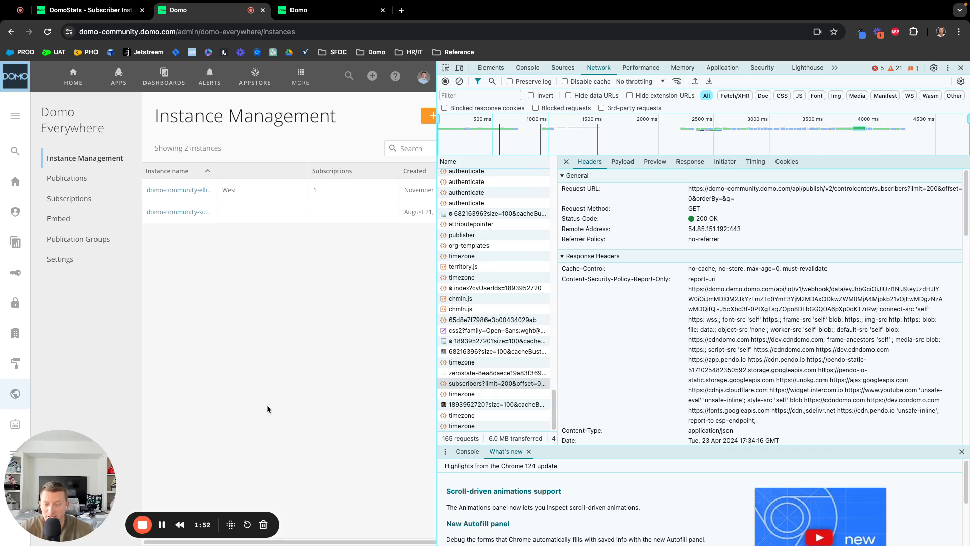
pyautogui.click(962, 67)
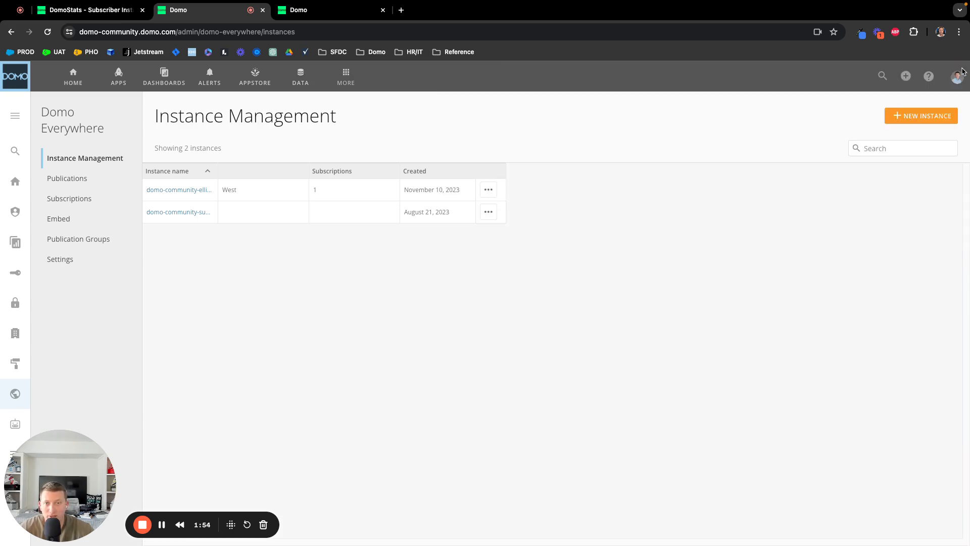
# Look through the Publication Groups and Embed pages of Domo Everywhere, ending on the App Studio Apps embed list.
pyautogui.click(76, 239)
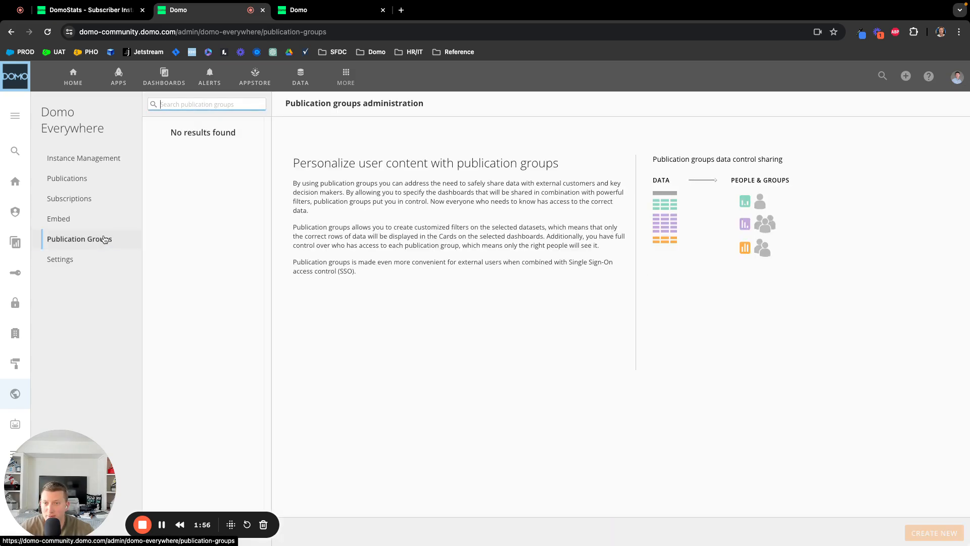
pyautogui.click(69, 218)
pyautogui.click(209, 129)
pyautogui.click(281, 128)
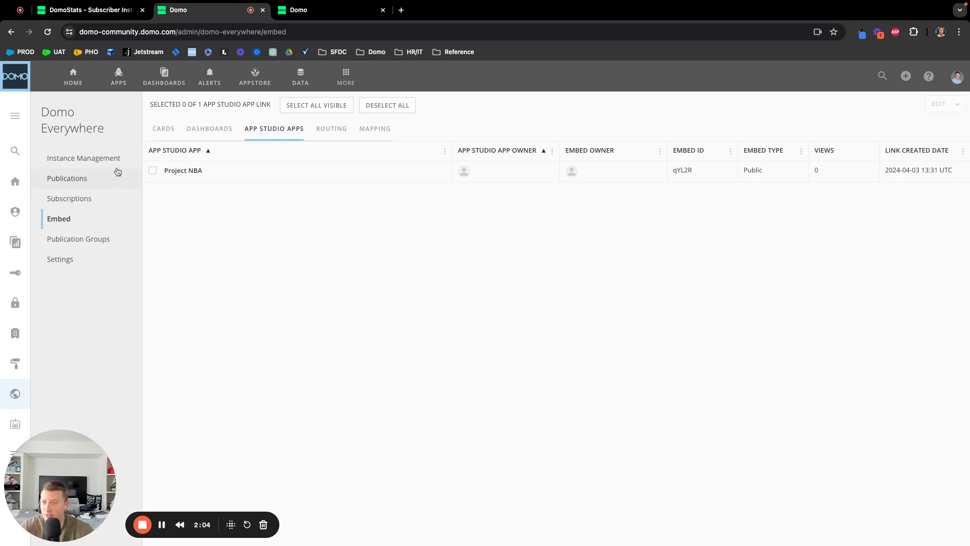
# Capture the network requests made when the App Studio Apps embed list loads, starting from a reloaded page and an empty log.
pyautogui.rightClick(394, 241)
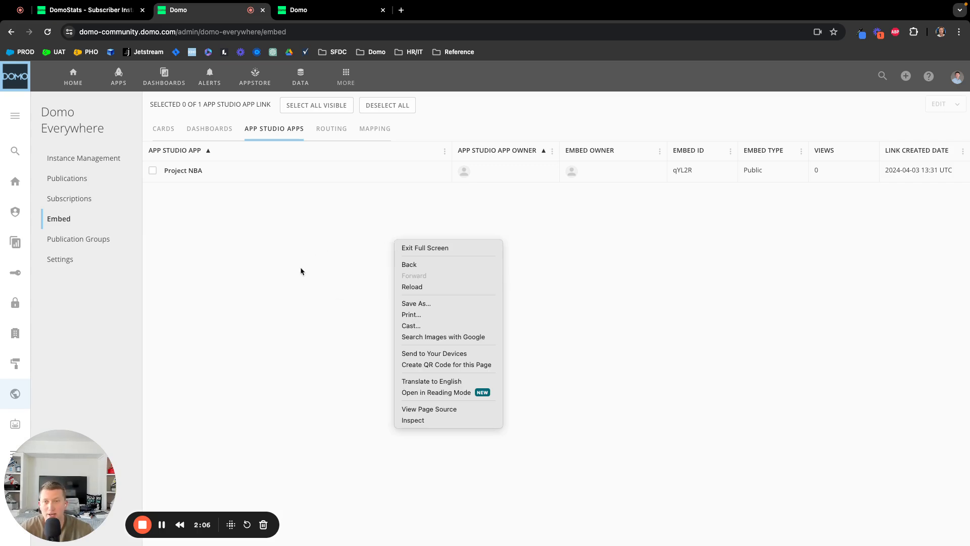
pyautogui.click(409, 420)
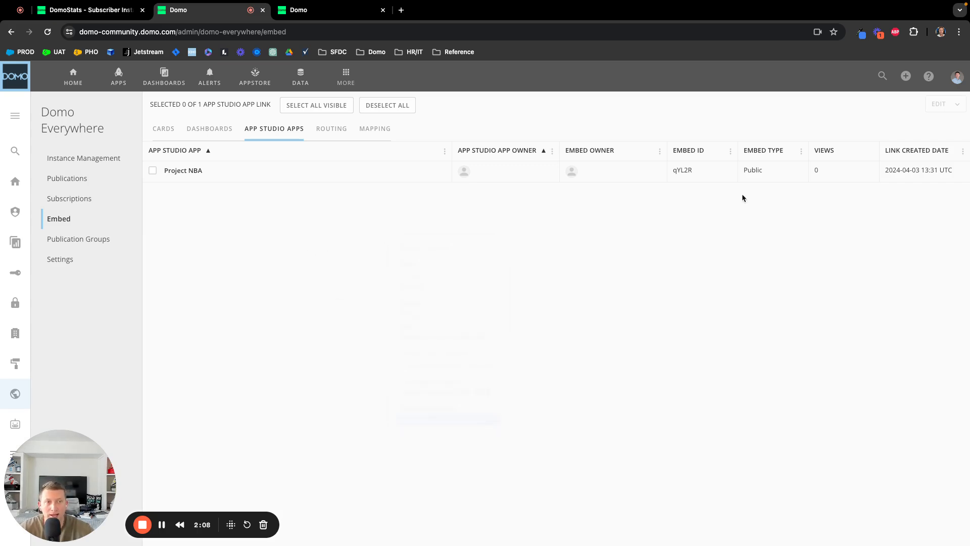
pyautogui.click(599, 68)
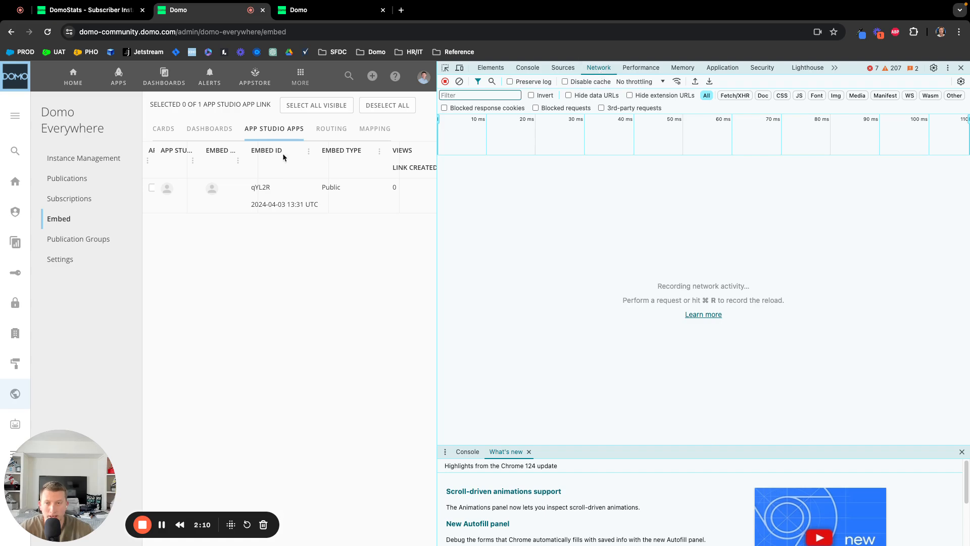
pyautogui.click(47, 32)
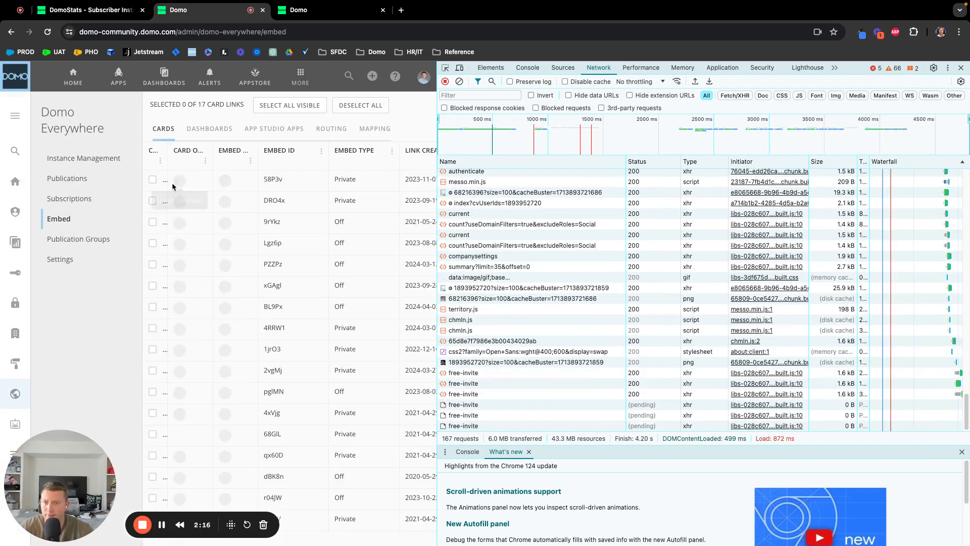
pyautogui.click(445, 82)
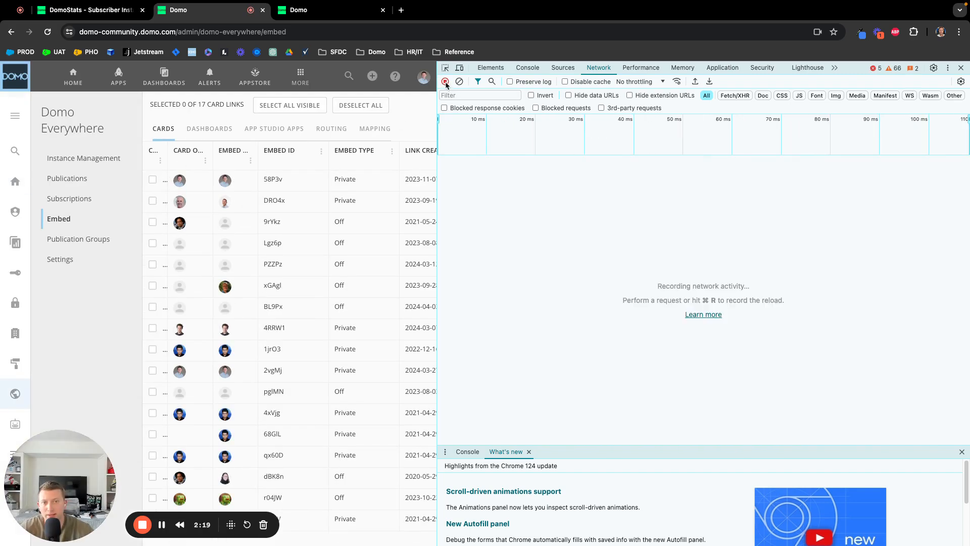
pyautogui.click(274, 129)
# Examine the response, preview, payload and headers of the summary?limit=35&offset=0 request.
pyautogui.click(486, 185)
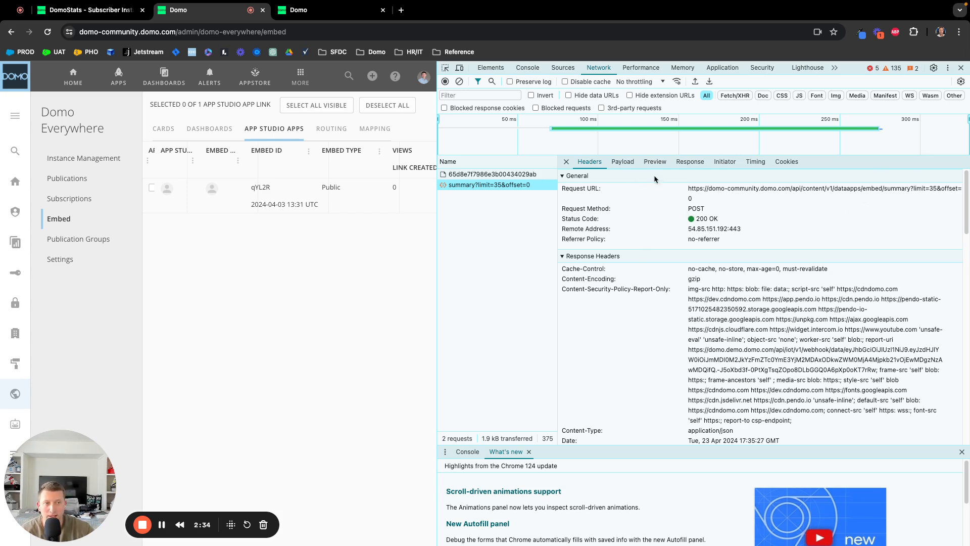
pyautogui.click(690, 162)
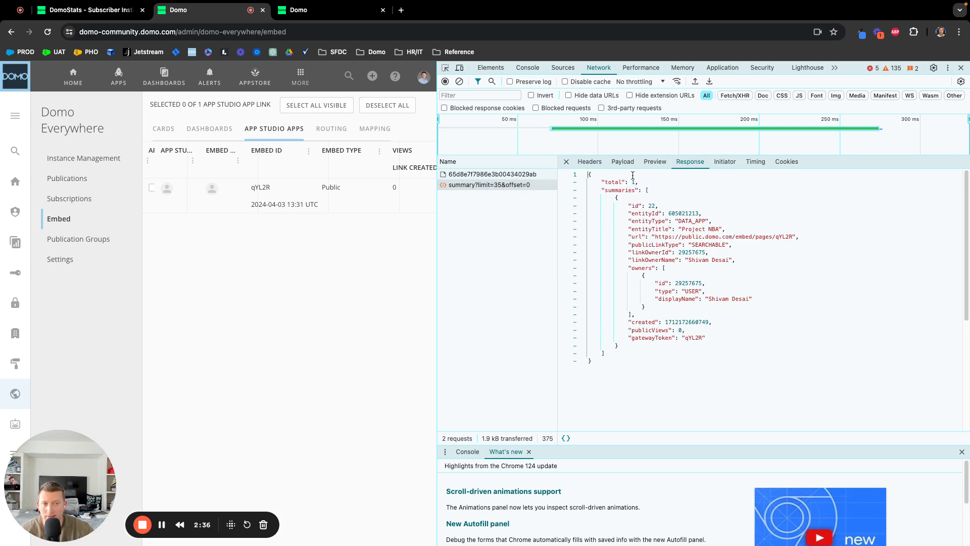
pyautogui.click(656, 163)
pyautogui.click(623, 162)
pyautogui.click(584, 163)
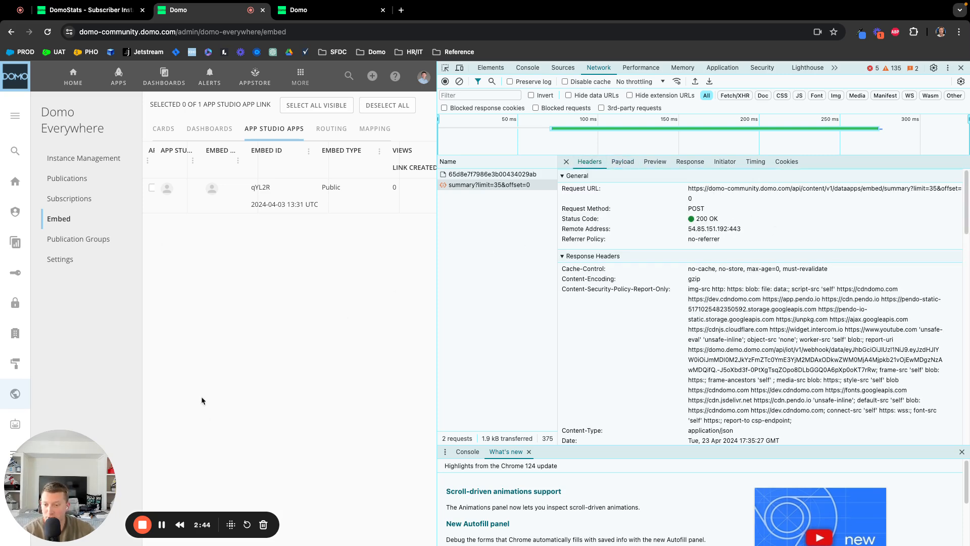
# Switch to Postman, set the offset parameter of the subscribers GET request to 0 and send it.
pyautogui.moveTo(43, 1)
pyautogui.click(34, 19)
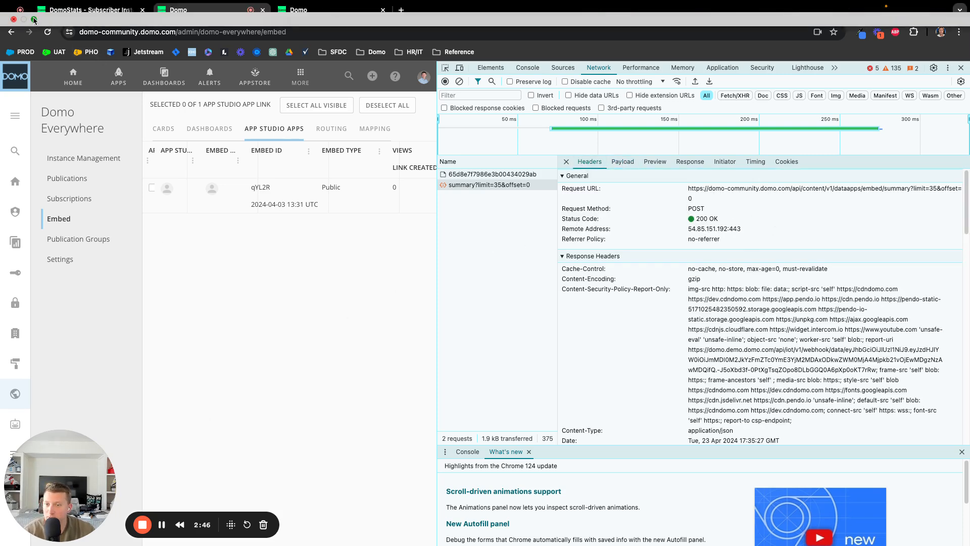
pyautogui.click(278, 529)
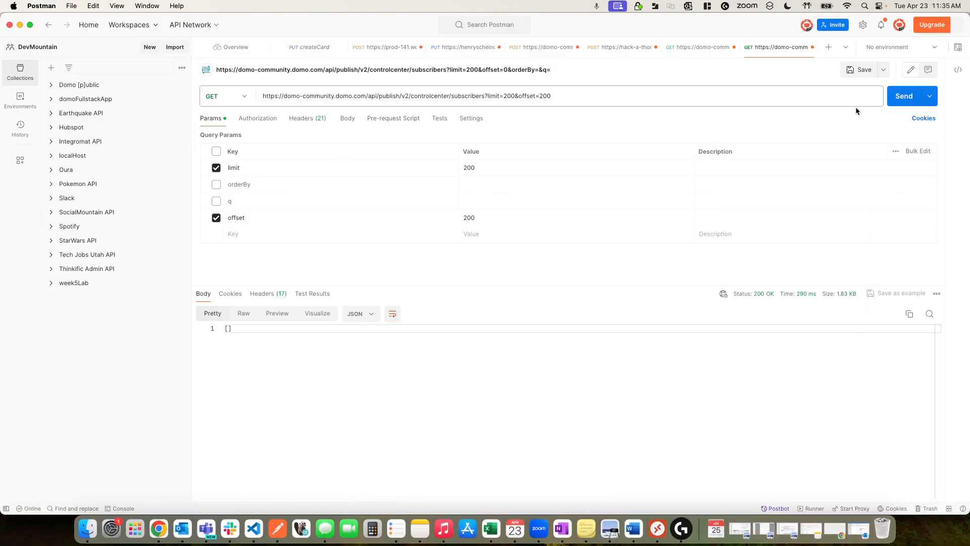
pyautogui.click(485, 217)
pyautogui.moveTo(486, 217); pyautogui.dragTo(460, 218)
pyautogui.write('0')
pyautogui.click(922, 101)
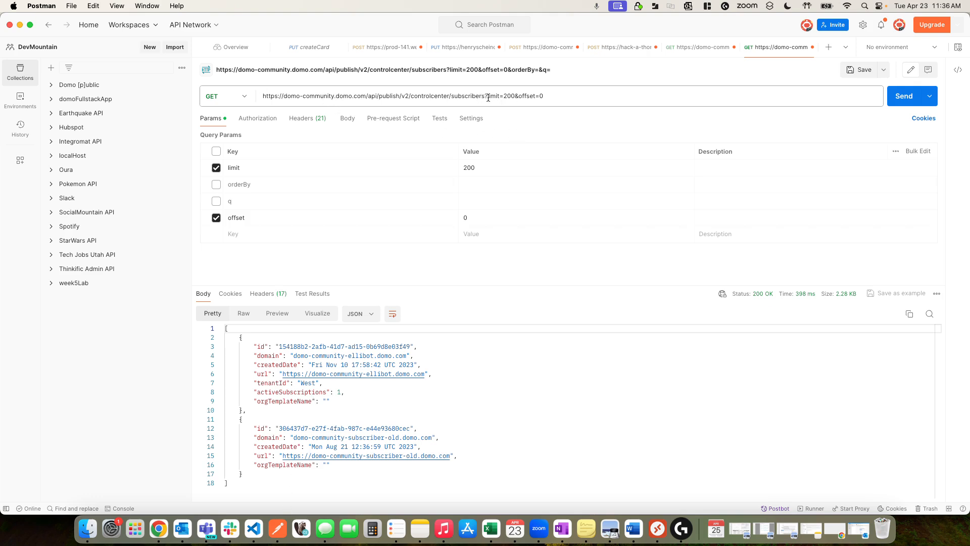
# Copy the base URL of the subscribers request, ending at /controlcenter/subscribers, without its query parameters.
pyautogui.moveTo(485, 97); pyautogui.dragTo(256, 95)
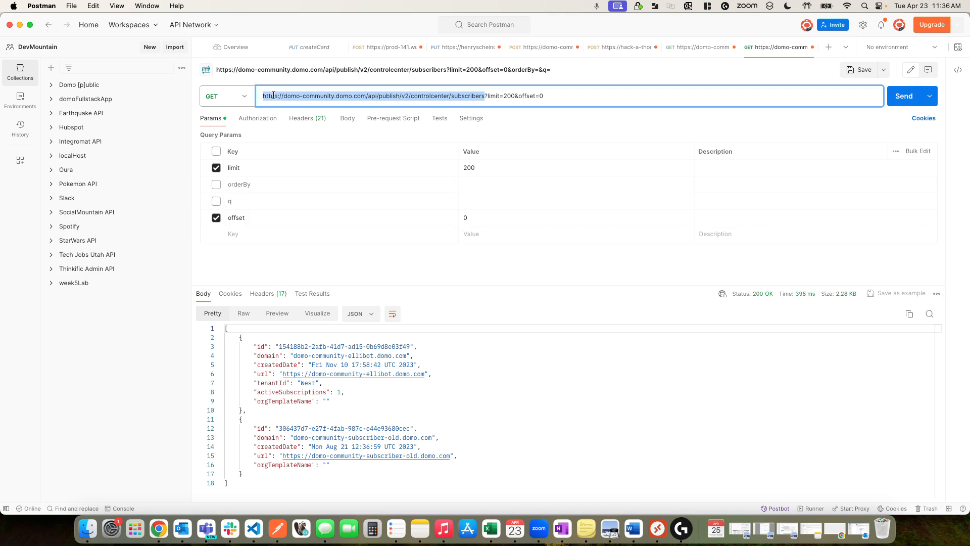
pyautogui.press('super+c')
pyautogui.click(274, 95)
pyautogui.click(482, 96)
pyautogui.moveTo(484, 99); pyautogui.dragTo(273, 95)
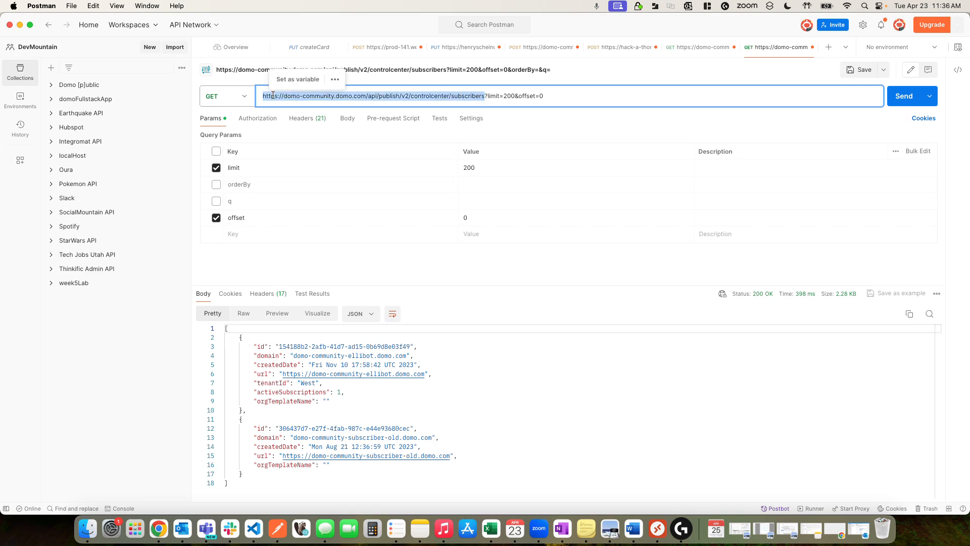
# Return to Domo in Chrome and start a new dataset with the JSON No Code Connector from the Appstore results.
pyautogui.click(19, 25)
pyautogui.click(347, 24)
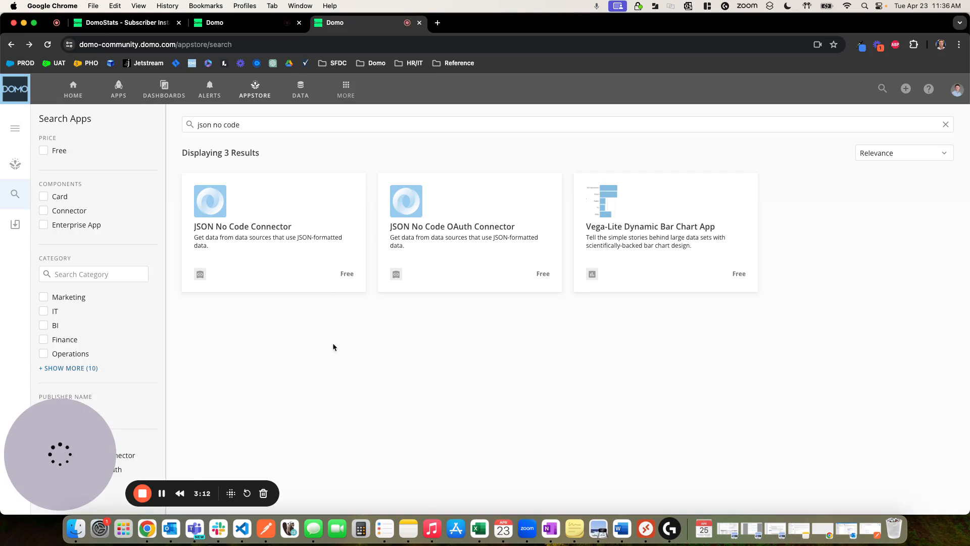
pyautogui.click(275, 241)
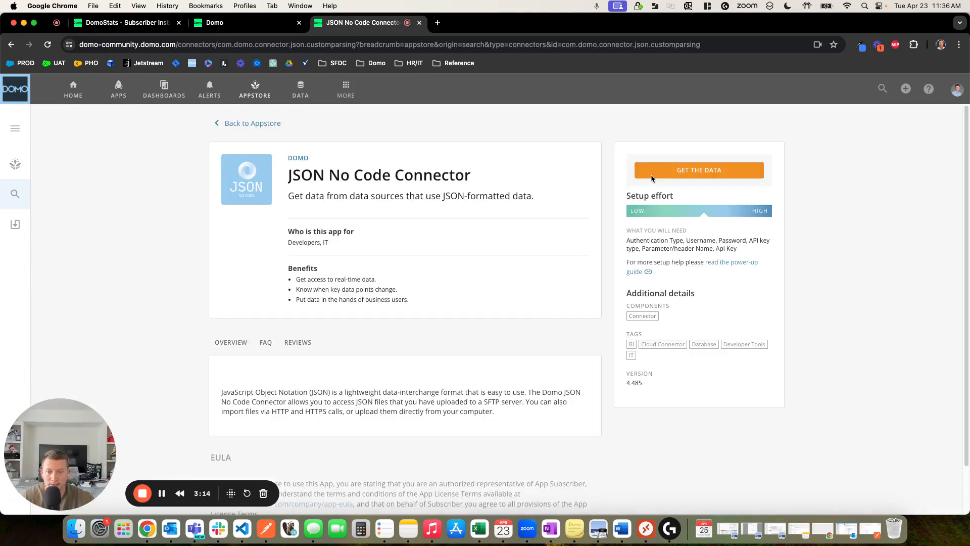
pyautogui.click(653, 171)
# Choose JSON Account (5) as the connector's credentials and continue to Data Selection.
pyautogui.click(110, 226)
pyautogui.click(99, 252)
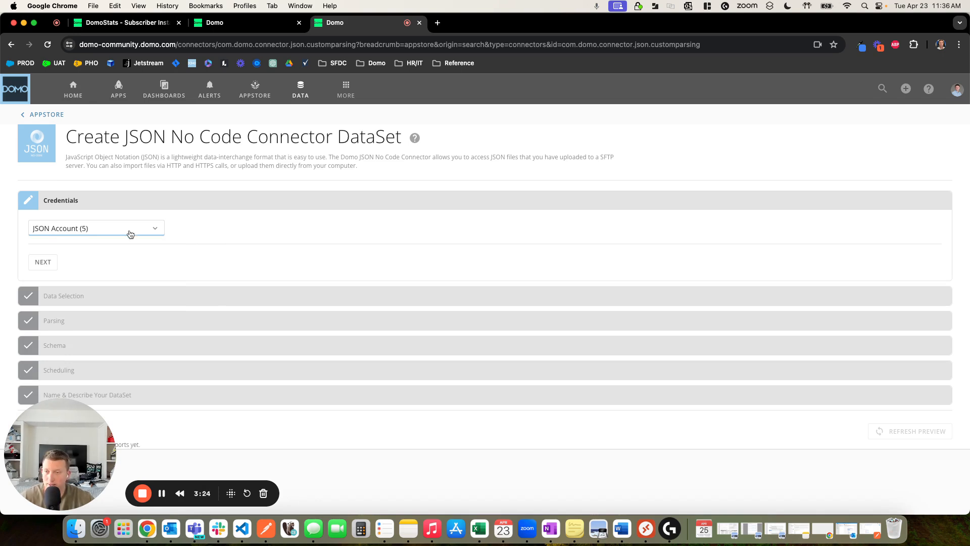
pyautogui.click(39, 263)
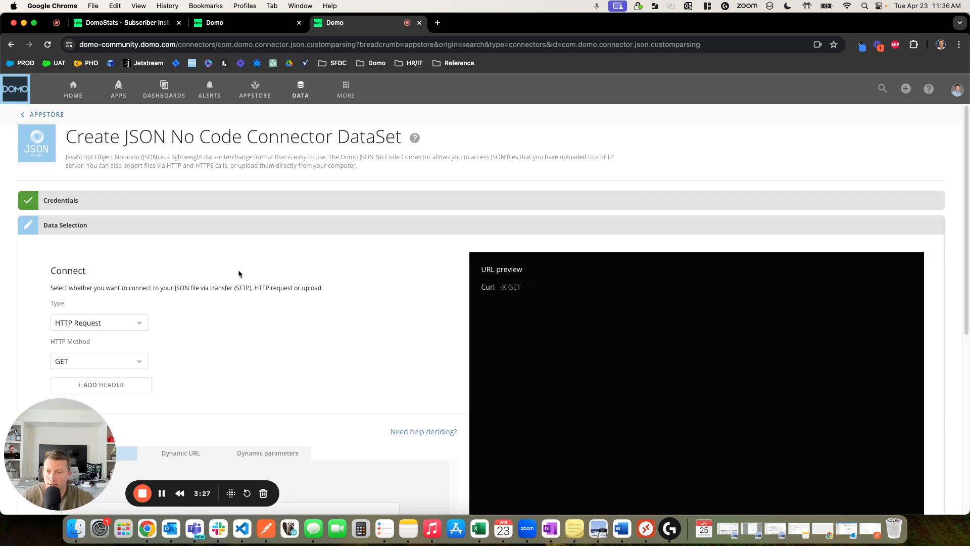
pyautogui.scroll(-6, 238, 271)
pyautogui.scroll(2, 238, 272)
pyautogui.click(159, 303)
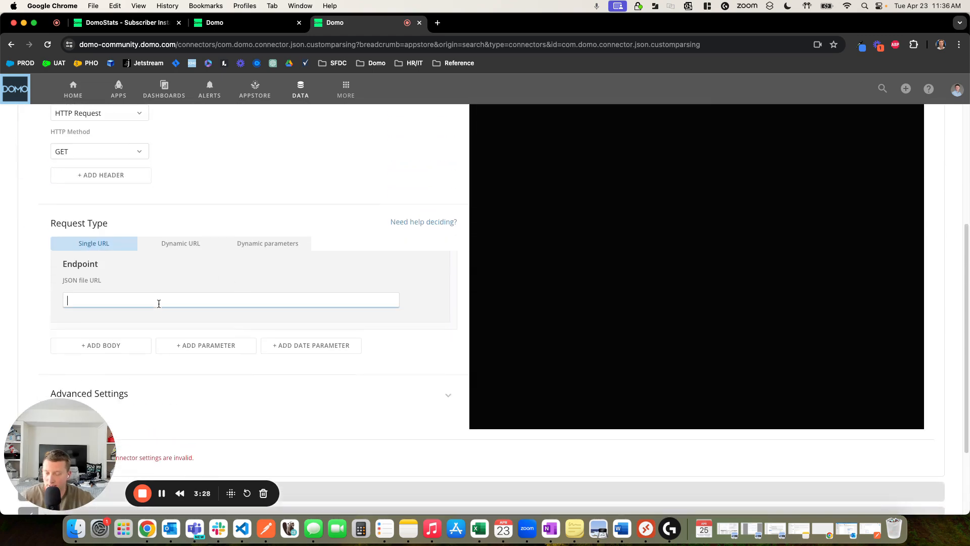
pyautogui.press('super+v')
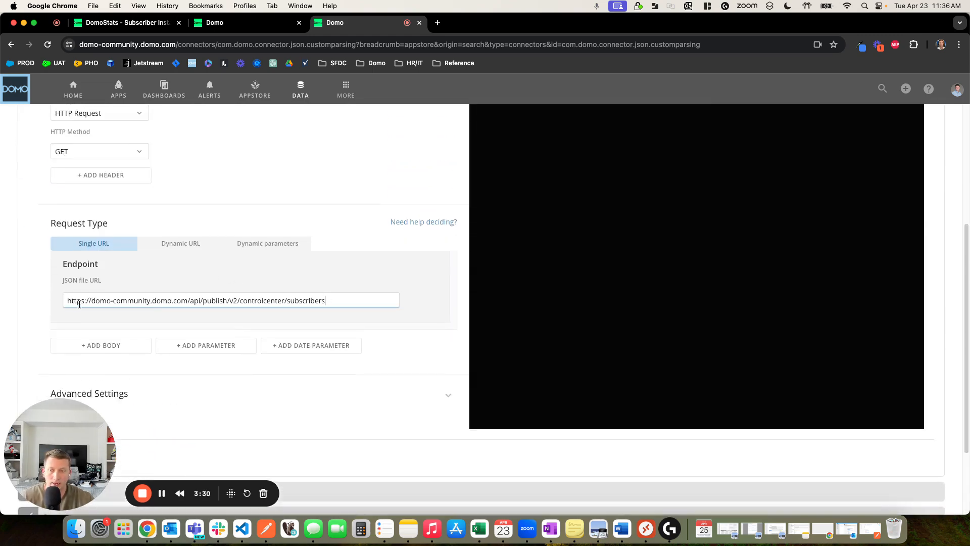
pyautogui.scroll(8, 78, 305)
pyautogui.scroll(-8, 352, 309)
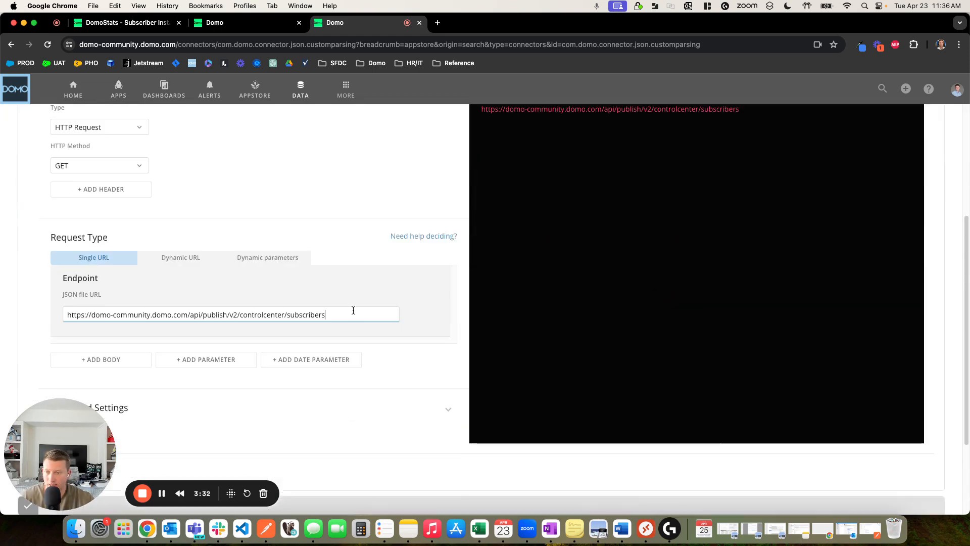
pyautogui.scroll(-5, 354, 310)
pyautogui.click(44, 356)
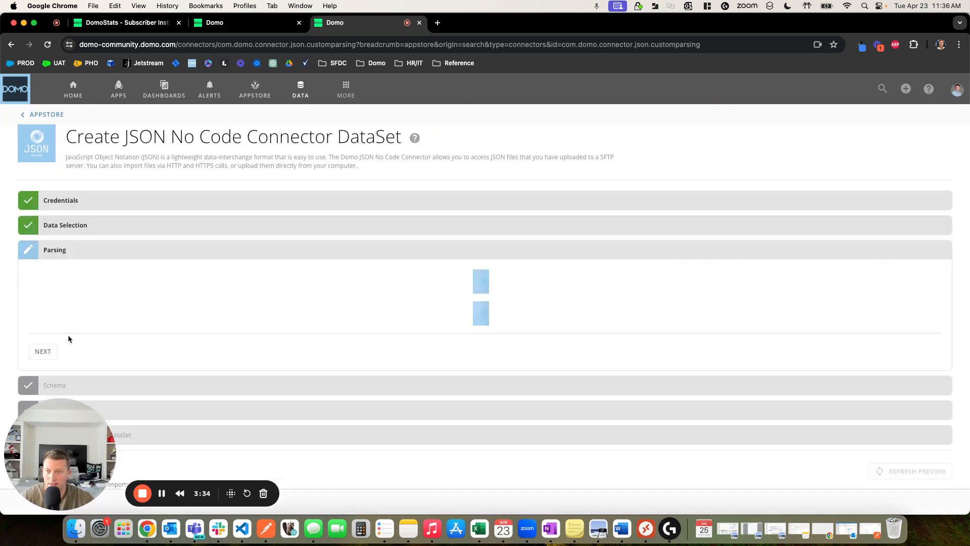
# Set pagination to Offset by records with page-size parameter limit, 200 items per page, and offset parameter offset.
pyautogui.click(288, 283)
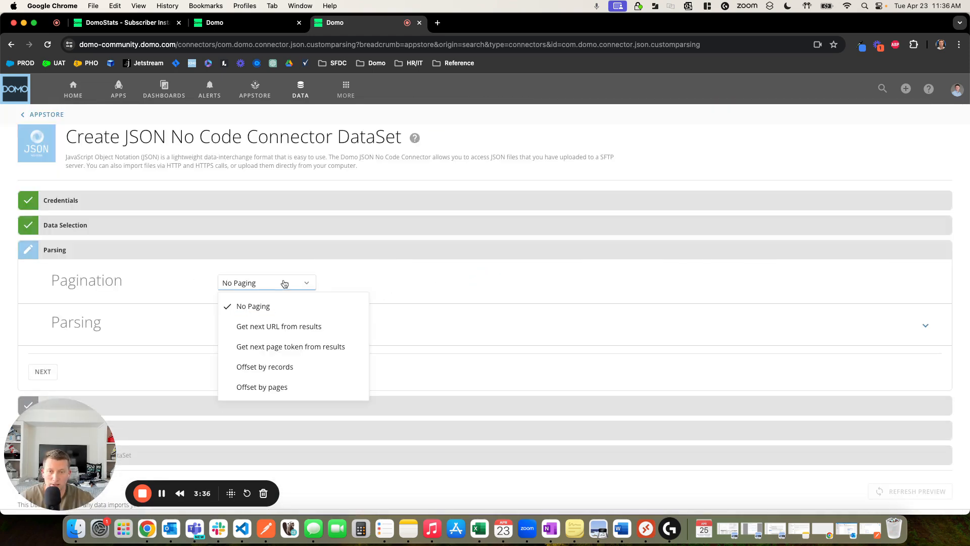
pyautogui.click(300, 367)
pyautogui.scroll(-2, 298, 362)
pyautogui.click(127, 284)
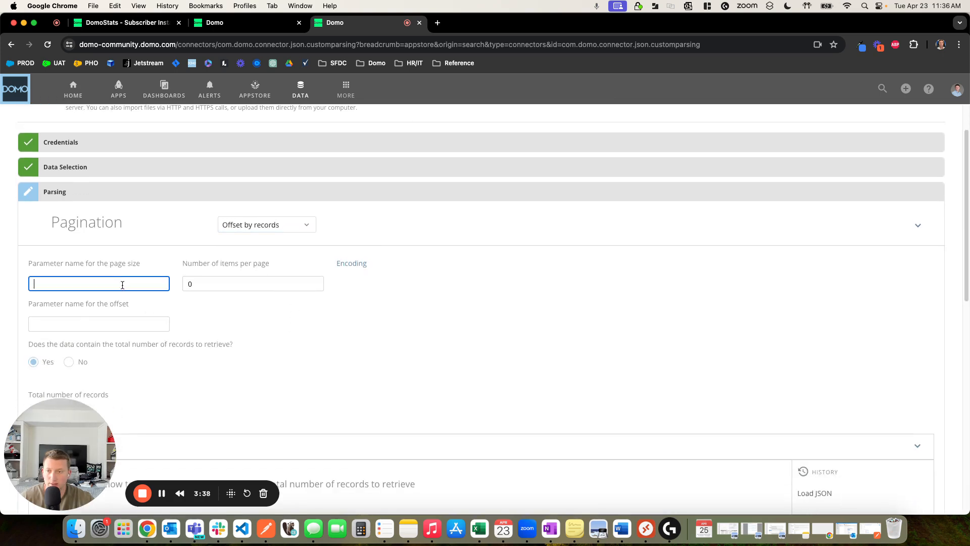
pyautogui.write('offset')
pyautogui.press('Tab')
pyautogui.write('200')
pyautogui.press('Tab')
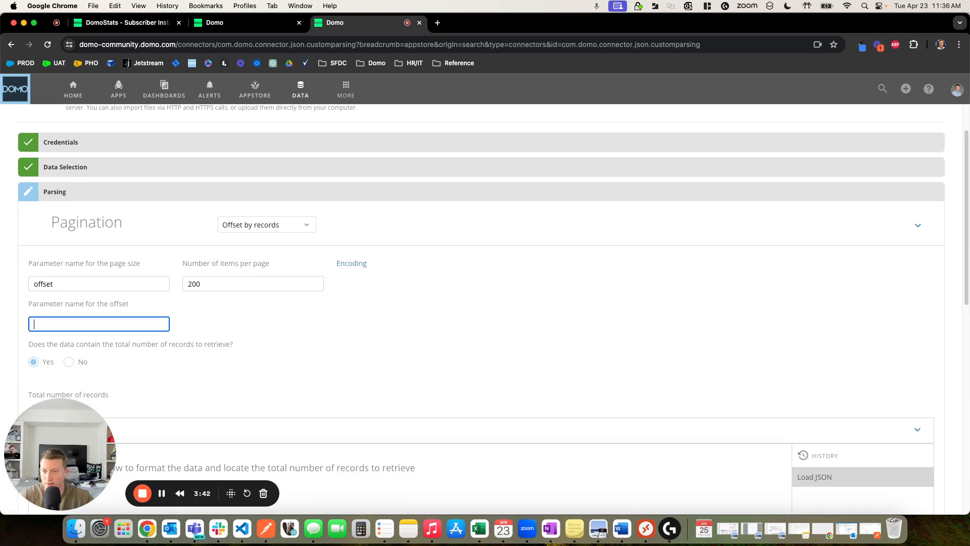
pyautogui.doubleClick(41, 283)
pyautogui.write('limit')
pyautogui.click(50, 328)
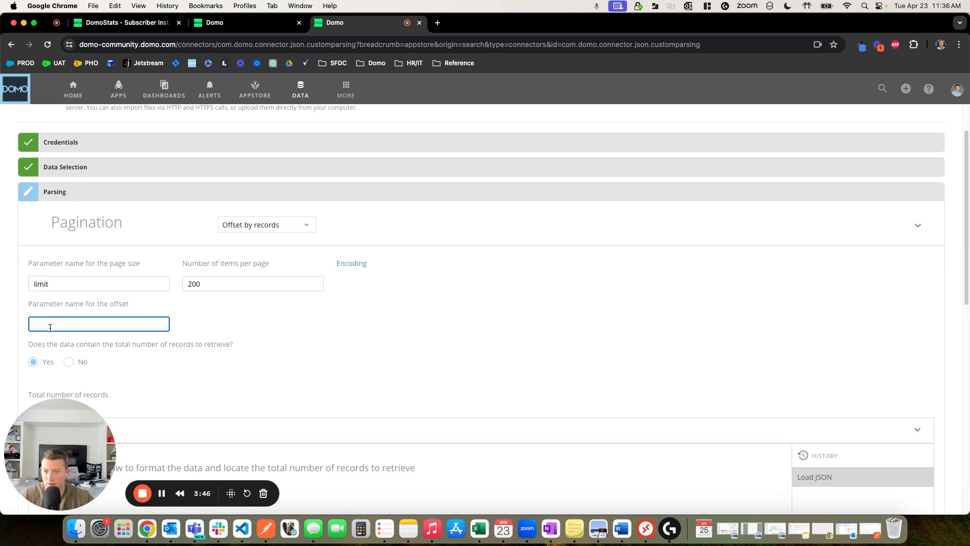
pyautogui.scroll(-5, 298, 299)
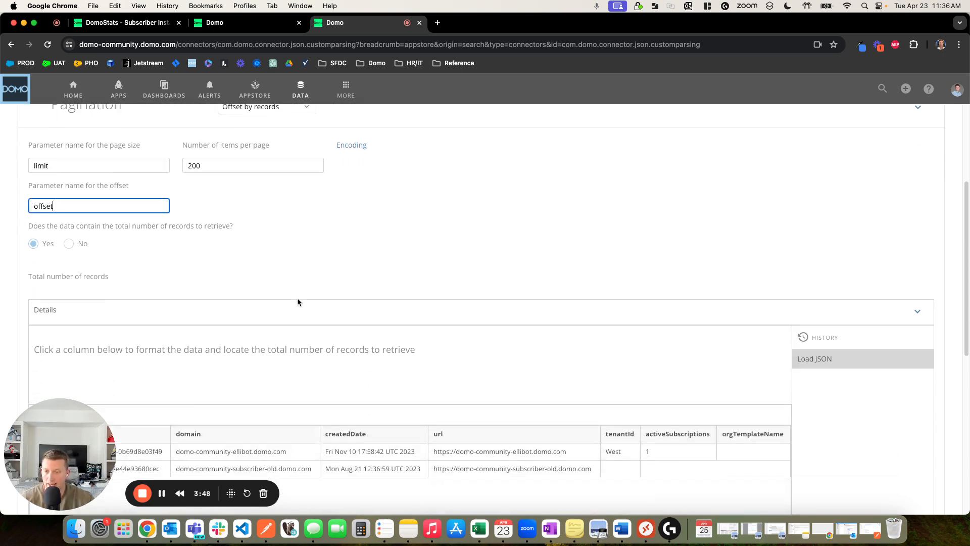
# Expand the Parsing section to check the data preview, and continue through Schema with automatic schema detection to Scheduling.
pyautogui.scroll(-4, 455, 374)
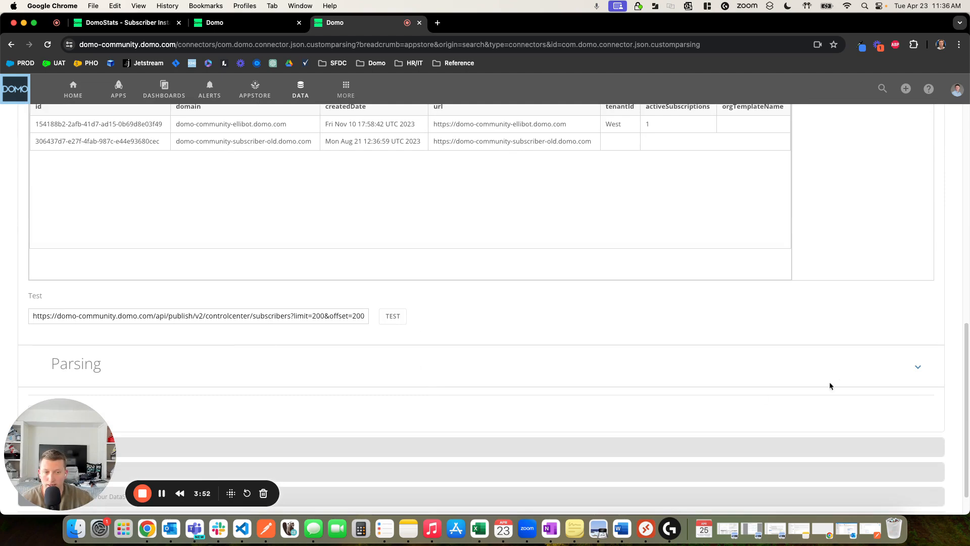
pyautogui.click(914, 366)
pyautogui.scroll(-6, 620, 358)
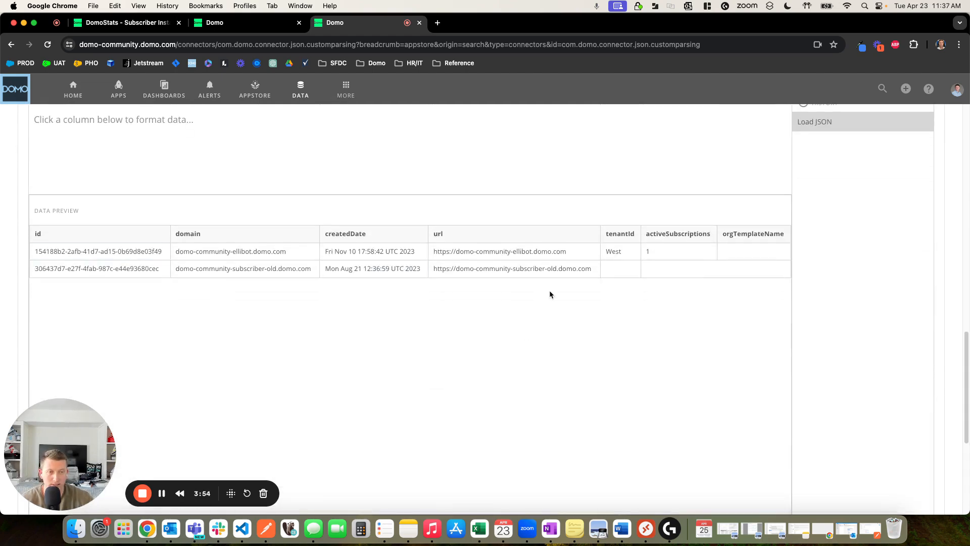
pyautogui.scroll(-5, 485, 313)
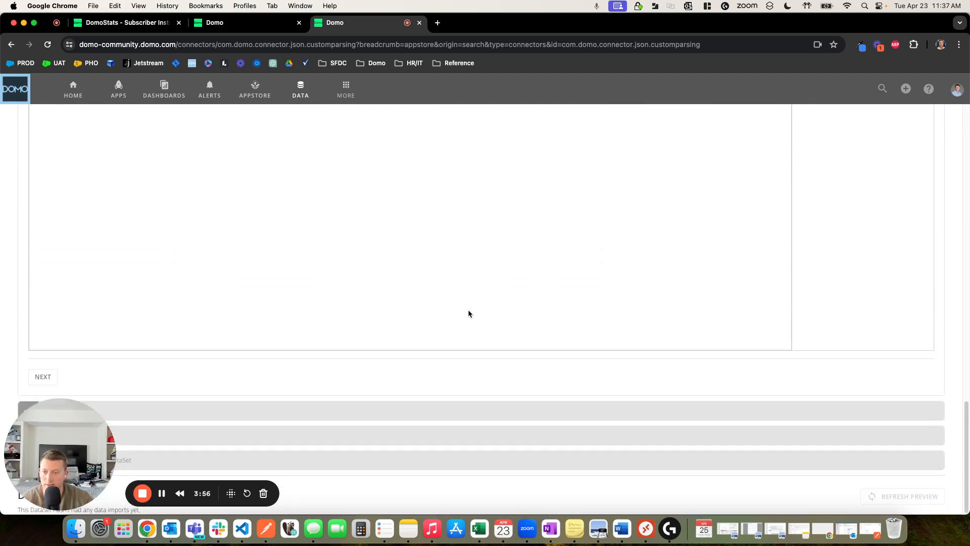
pyautogui.click(43, 376)
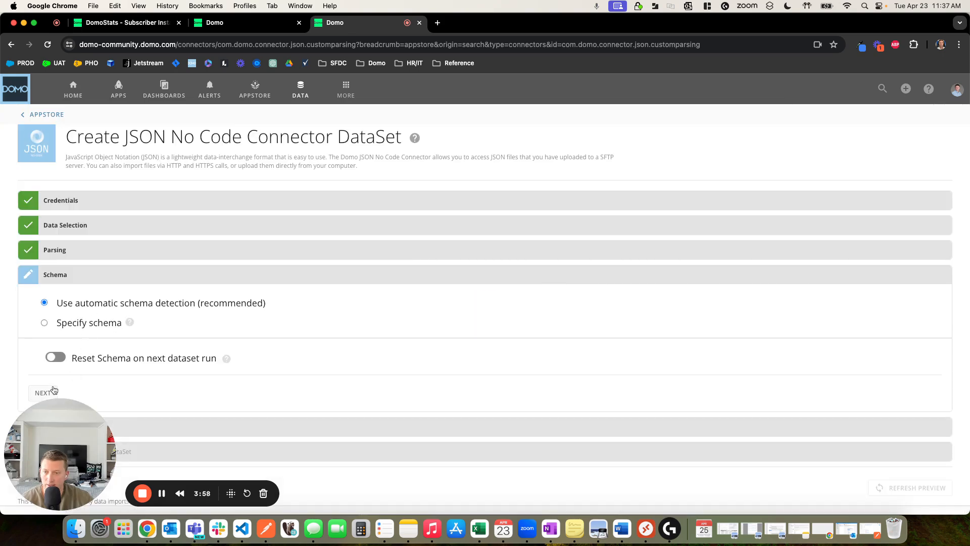
pyautogui.click(44, 392)
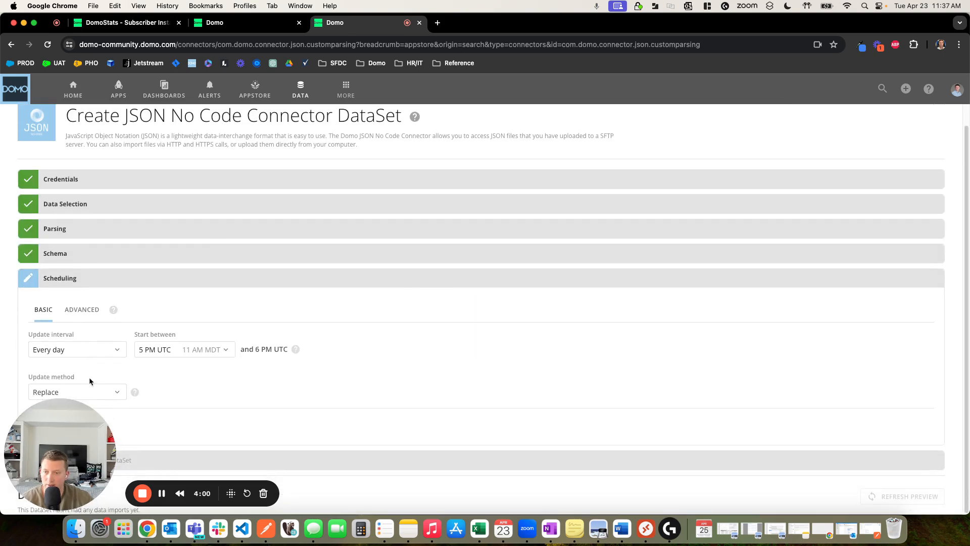
# Set the update interval to Manually with the Replace update method and continue to naming the dataset.
pyautogui.click(90, 355)
pyautogui.moveTo(17, 454); pyautogui.dragTo(63, 452)
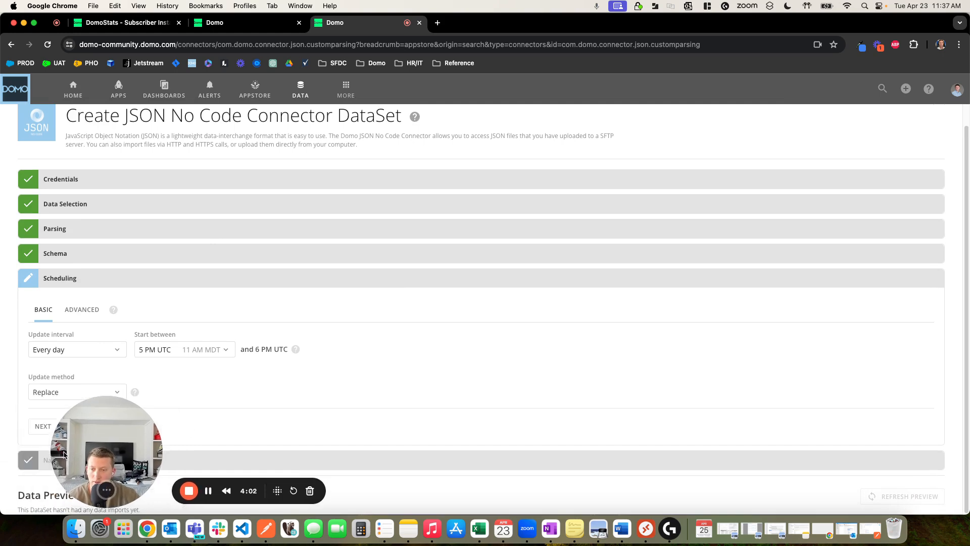
pyautogui.click(83, 352)
pyautogui.click(80, 473)
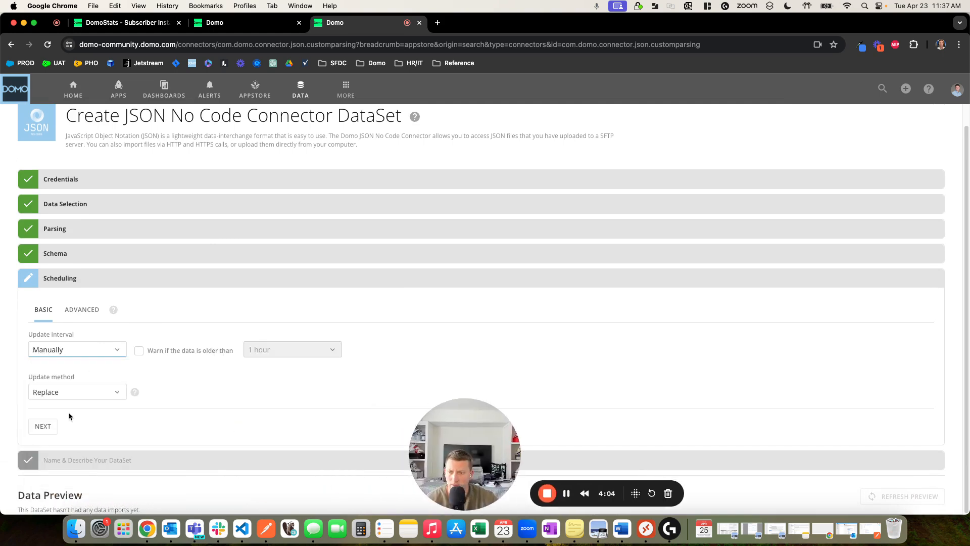
pyautogui.click(43, 427)
# Name the dataset DomoStats - Subscriber Instances, correcting the spelling of Subscriber, and save it.
pyautogui.click(81, 362)
pyautogui.write('DomoStats - Subsciber')
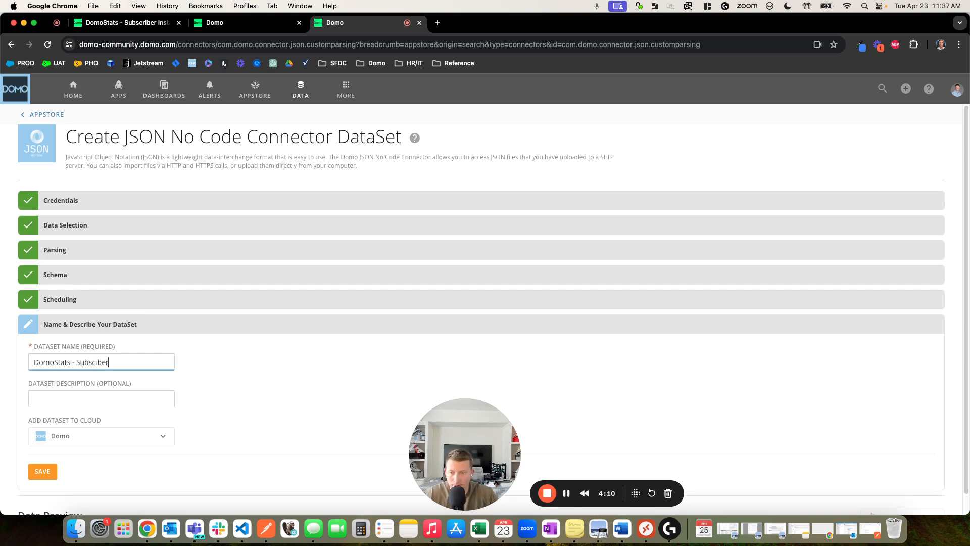
pyautogui.write(' Instances')
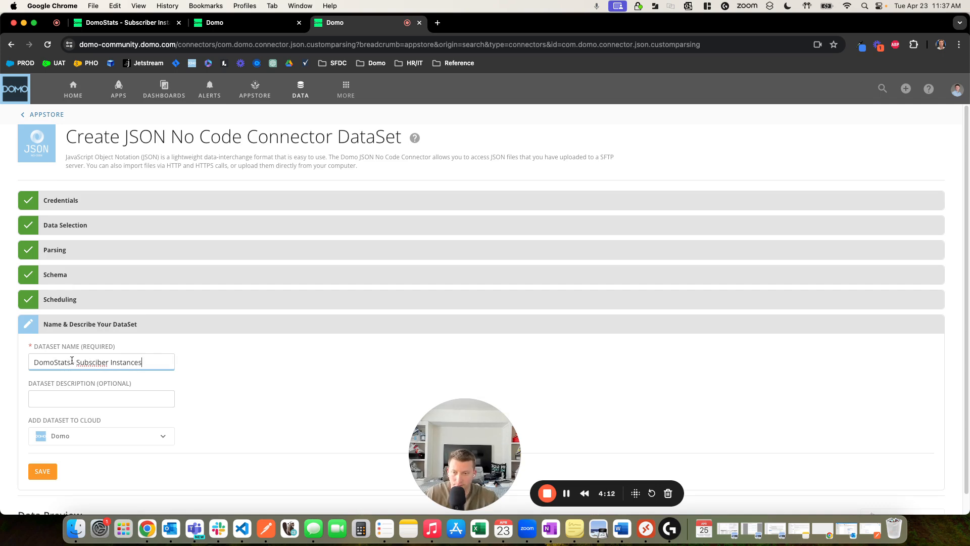
pyautogui.rightClick(83, 364)
pyautogui.click(125, 294)
pyautogui.click(45, 473)
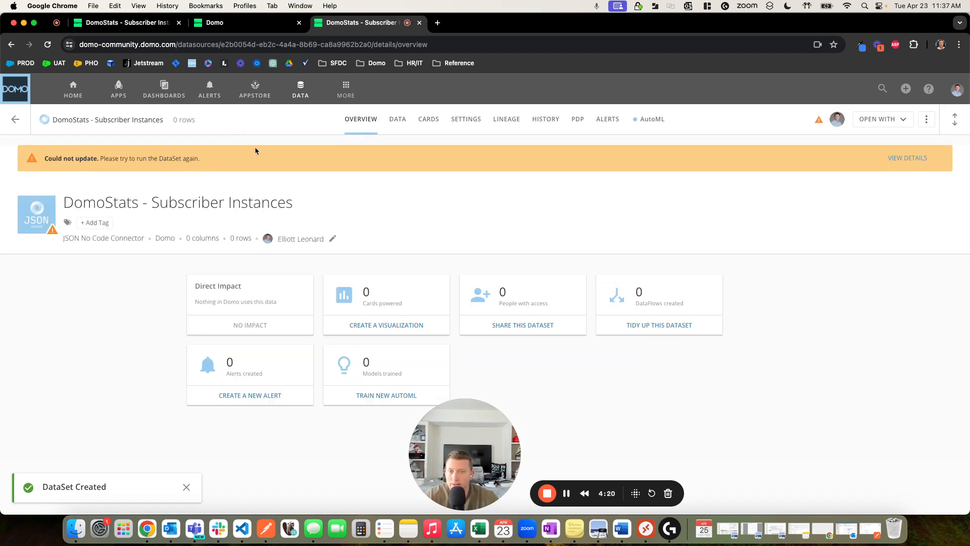
# Open the new dataset's run history to check the result of its first update.
pyautogui.click(607, 121)
pyautogui.click(546, 120)
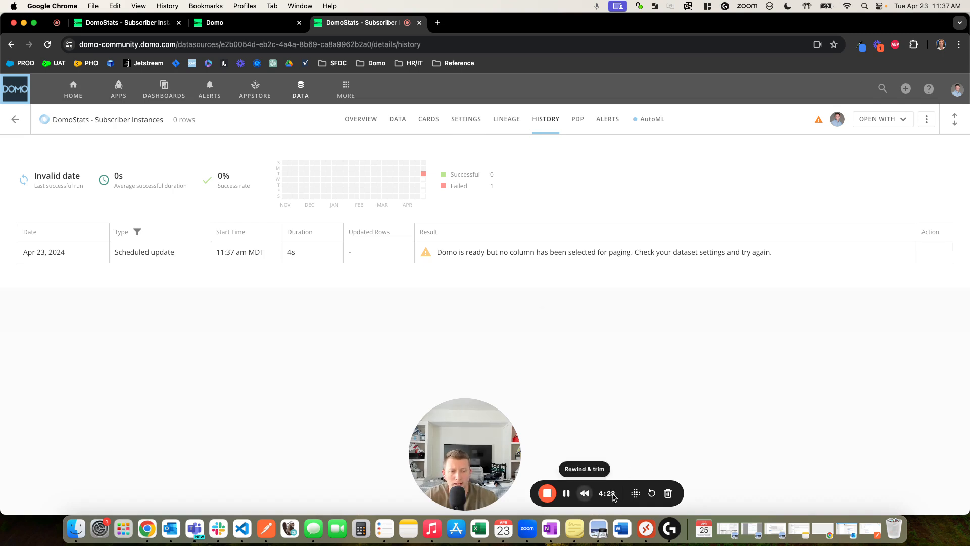
pyautogui.click(567, 493)
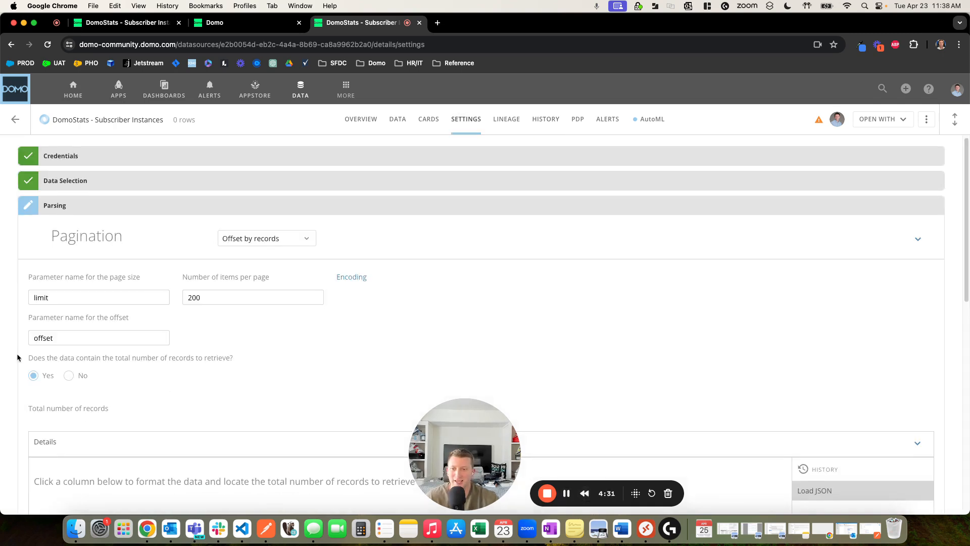
# In the dataset's Parsing settings, specify that the data does not contain the total number of records, and save.
pyautogui.click(69, 376)
pyautogui.scroll(-10, 120, 380)
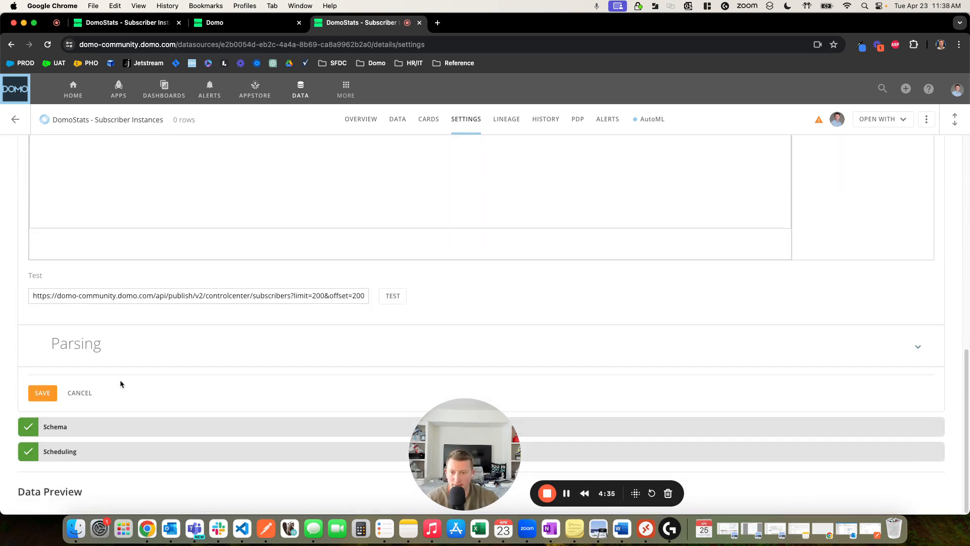
pyautogui.click(42, 394)
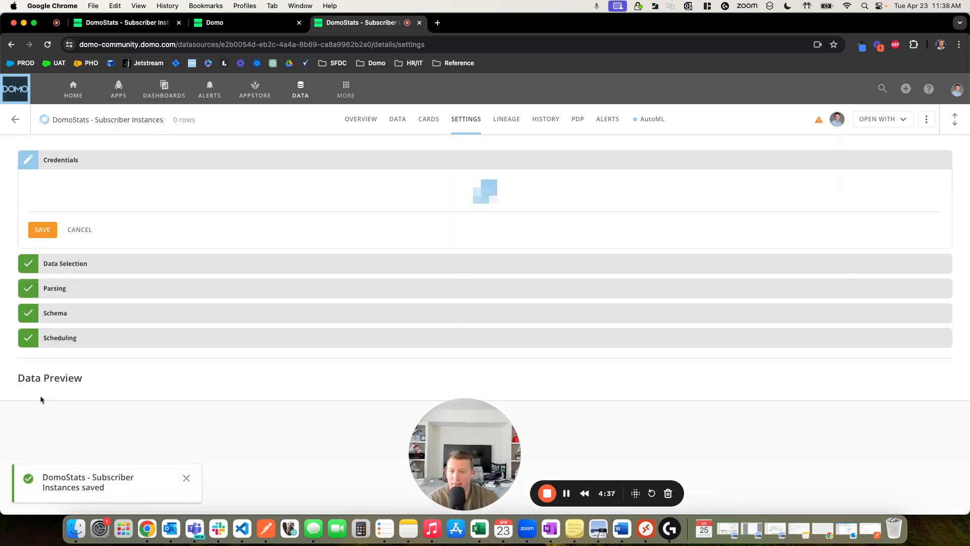
# Return to the dataset's overview and run it immediately.
pyautogui.click(360, 119)
pyautogui.click(926, 119)
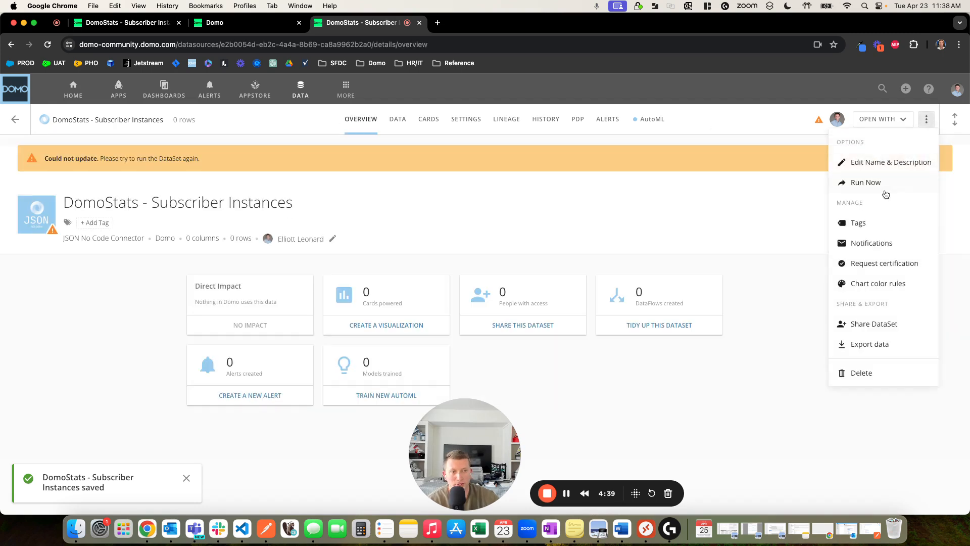
pyautogui.click(893, 184)
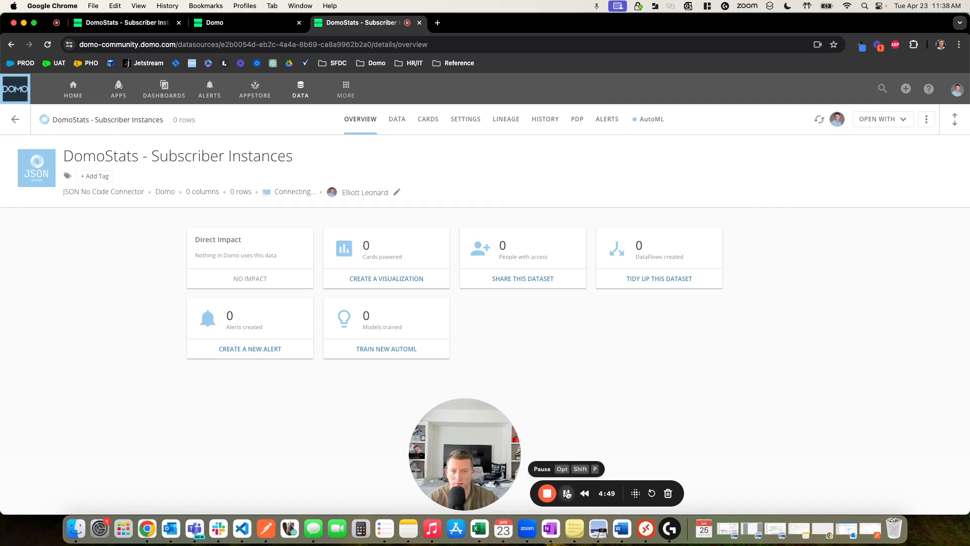
# Open the dataset's data table and widen the domain column to read the full domains.
pyautogui.click(398, 118)
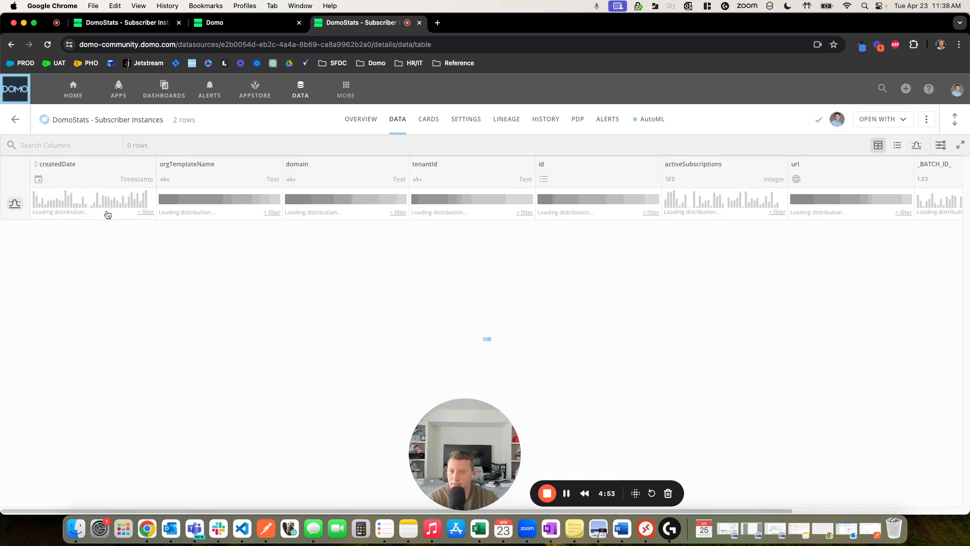
pyautogui.moveTo(409, 163); pyautogui.dragTo(483, 163)
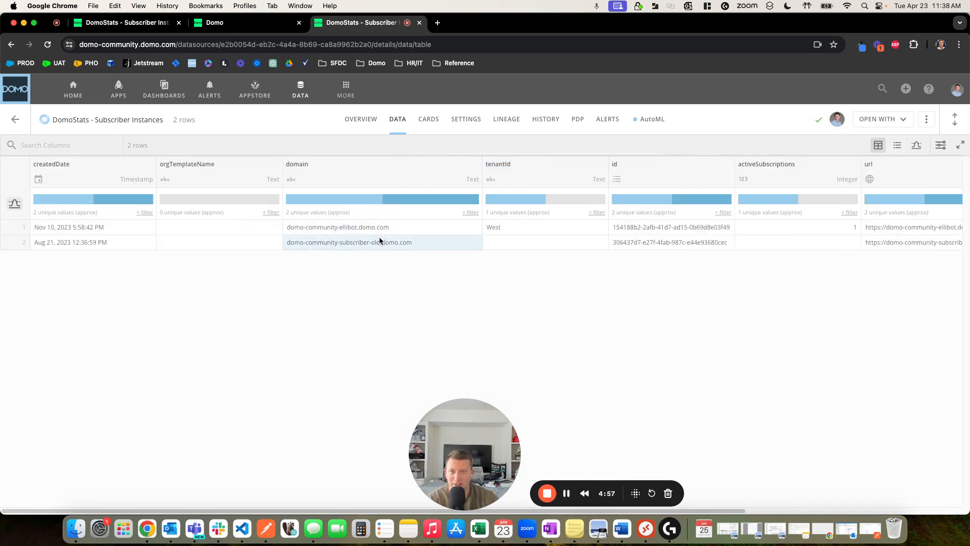
# Close the developer tools on the Domo Everywhere page and compare the Instance Management list with the earlier subscriber dataset's table.
pyautogui.click(218, 22)
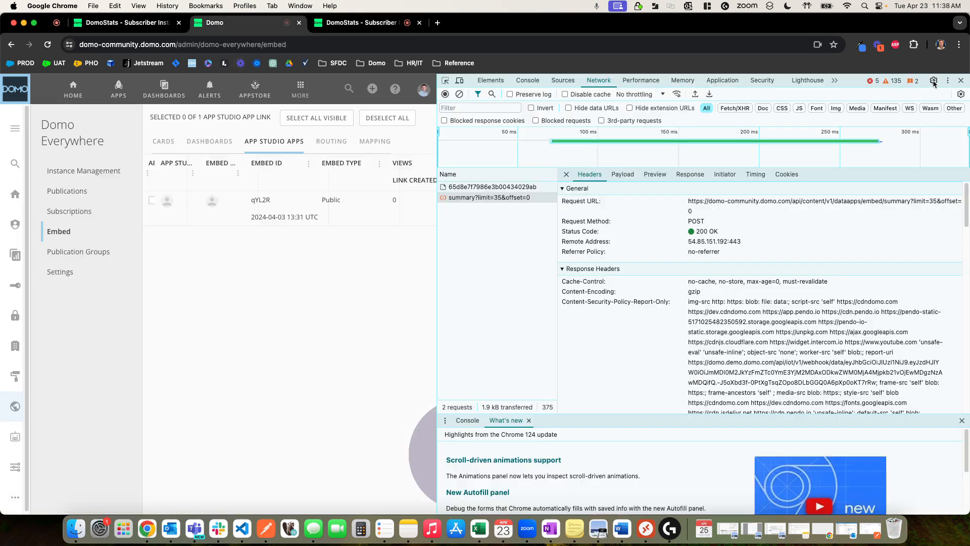
pyautogui.click(962, 80)
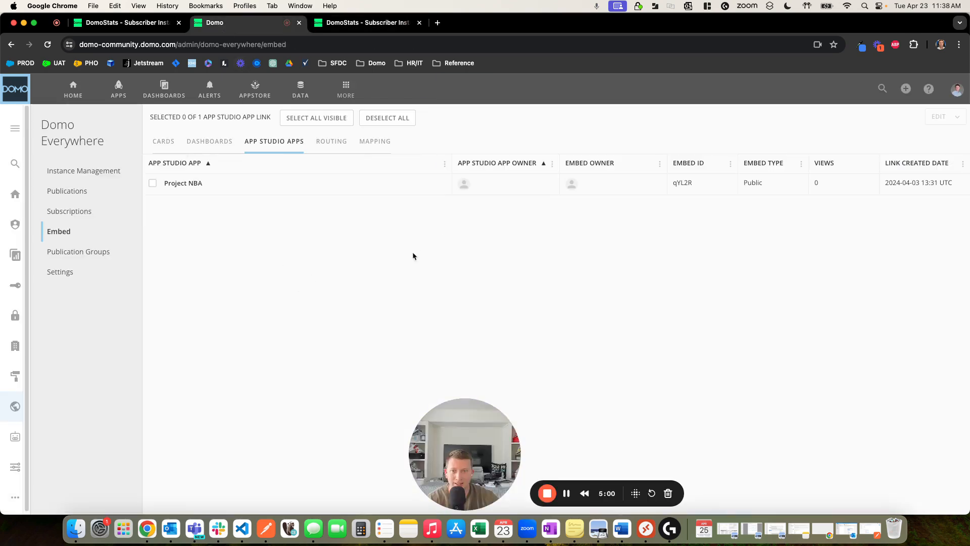
pyautogui.click(69, 179)
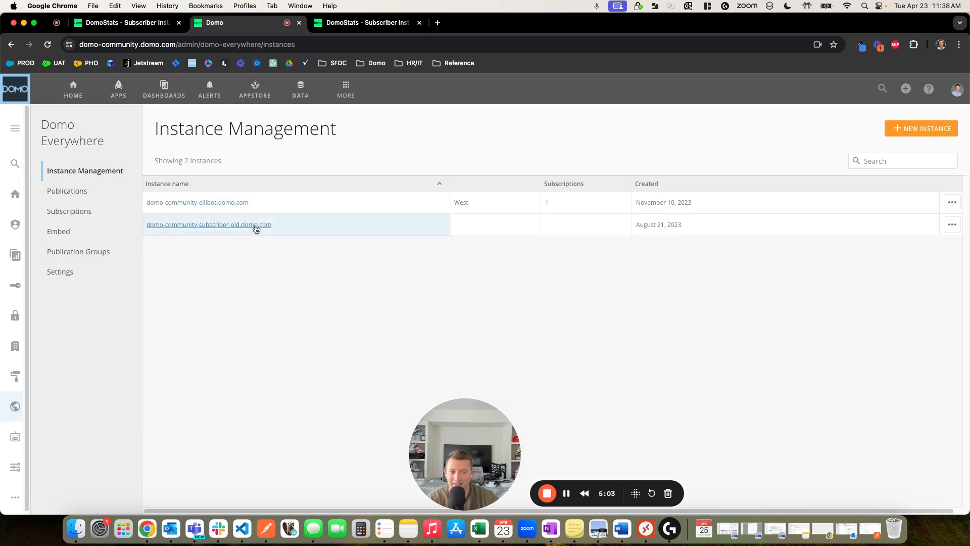
pyautogui.click(134, 23)
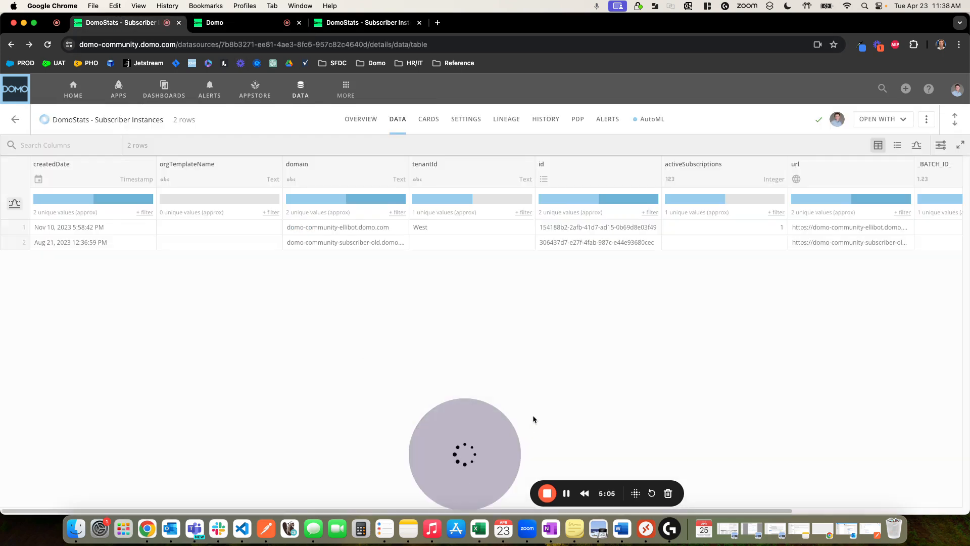